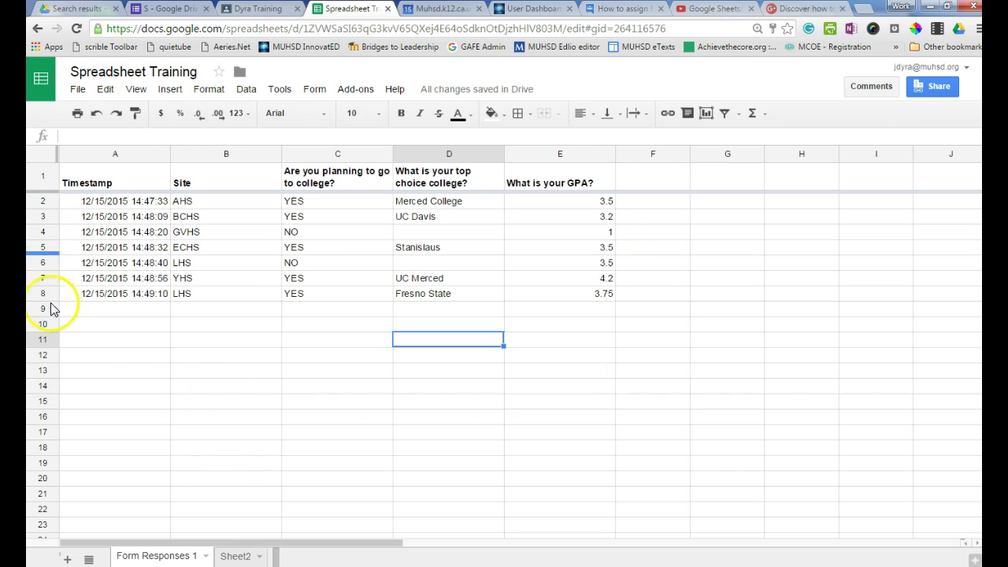
Compare Sheet2's copied response table with Form Responses 1, ending on Sheet2.
click(235, 556)
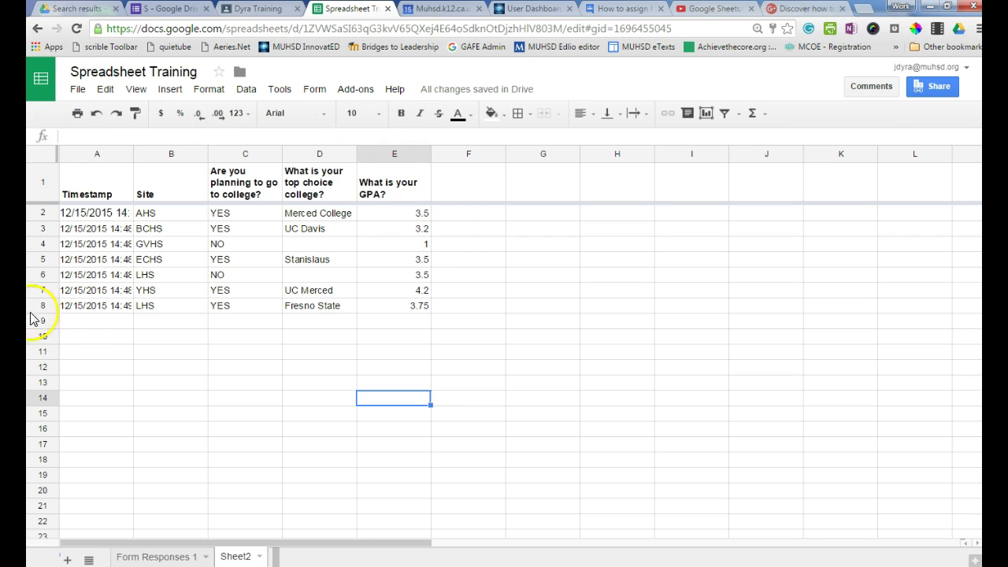
click(148, 555)
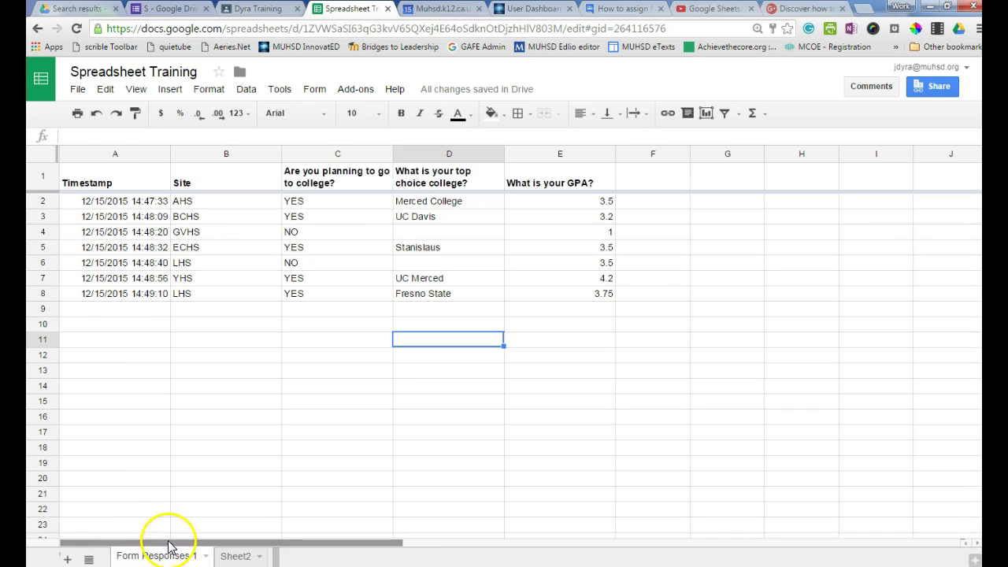
click(232, 556)
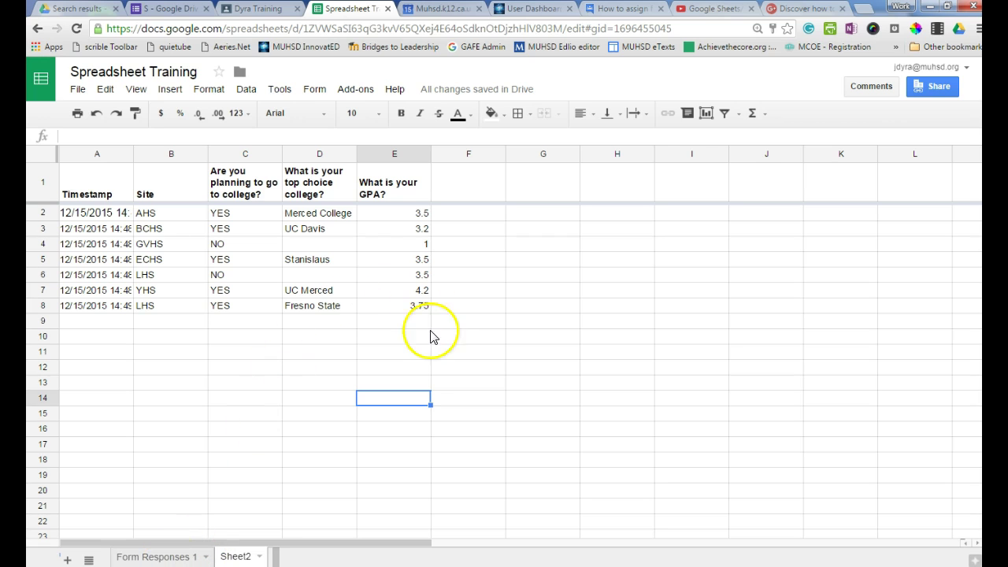
Clear the copied responses in rows 2–8 of Sheet2, keeping the headers.
drag(449, 323, 87, 182)
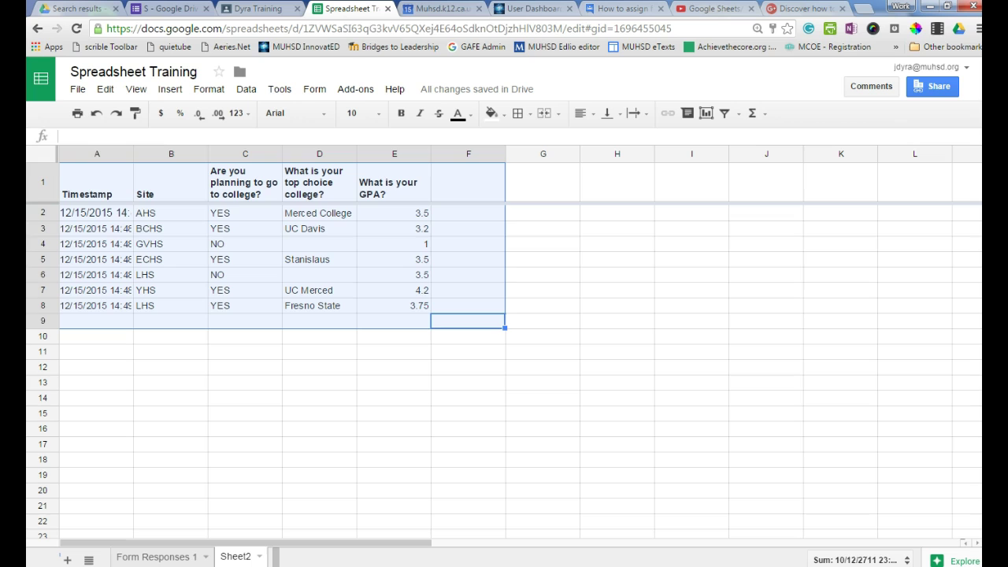
click(148, 240)
drag(448, 309, 86, 218)
key(Delete)
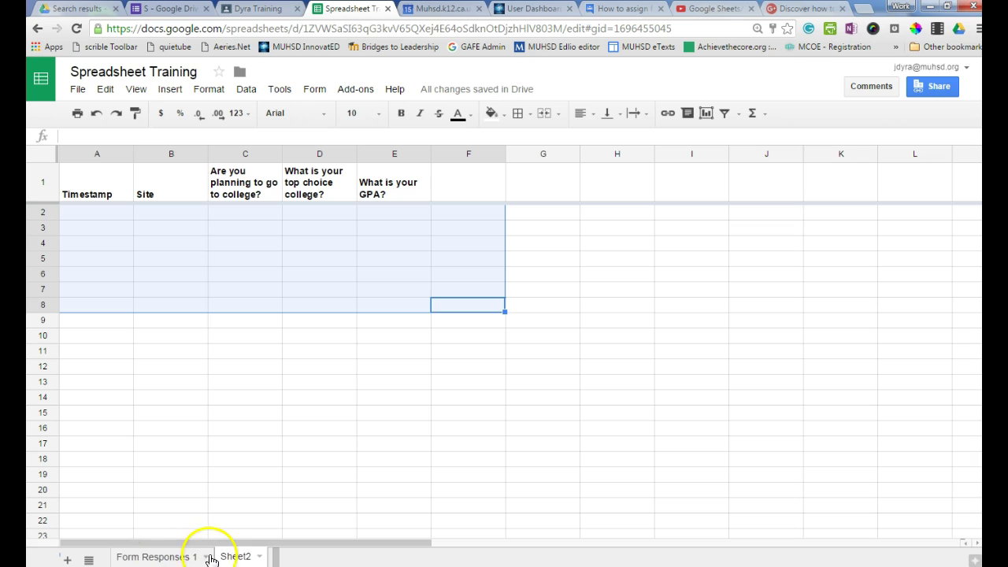
Paste =IMPORTRANGE("","Form Responses 1!A2:F2000") into cell A2.
click(78, 216)
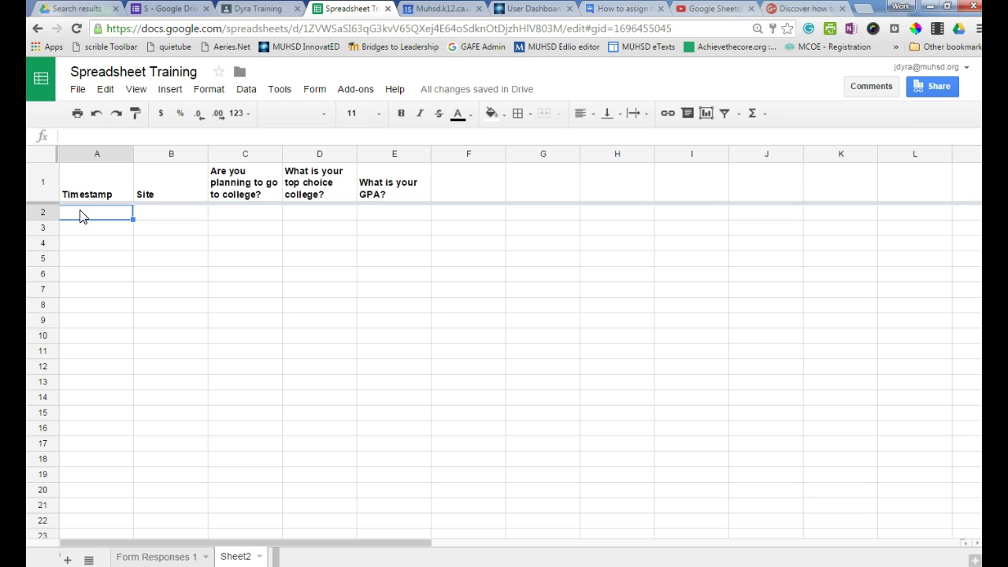
text(=IMPORTRANGE("","Form Responses 1!A2:F2000"))
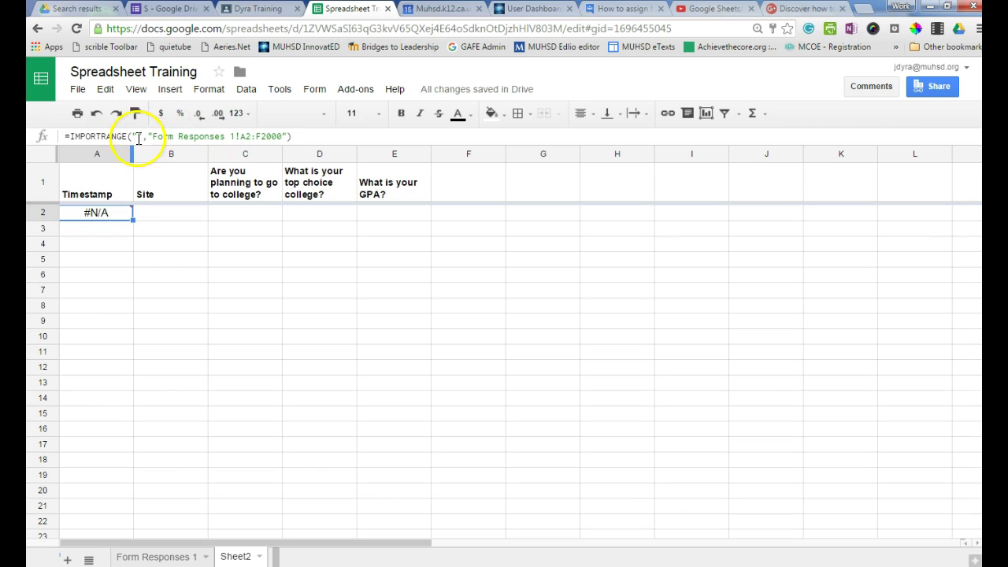
mouse_move(94, 216)
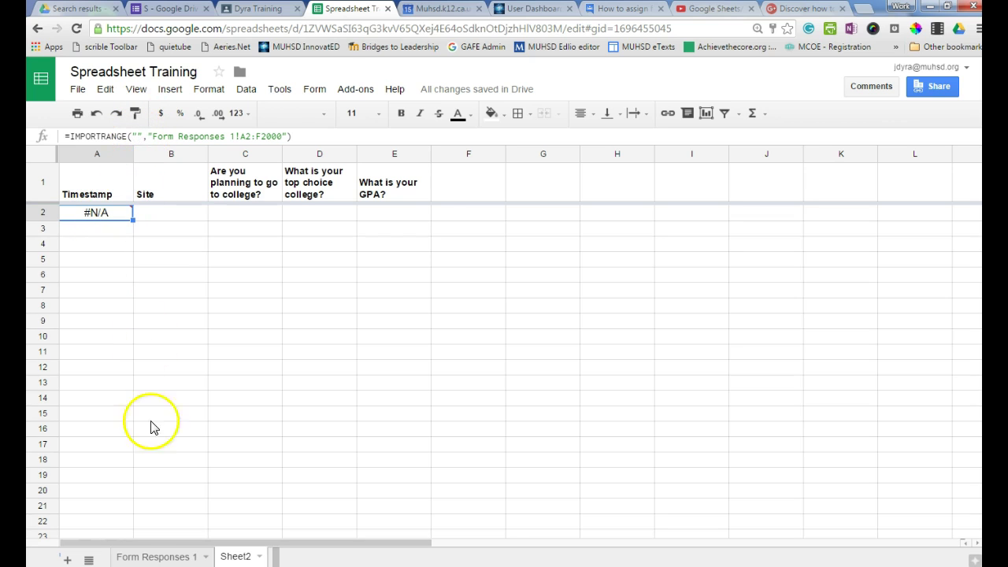
Copy the spreadsheet's share link from the sharing settings.
click(147, 556)
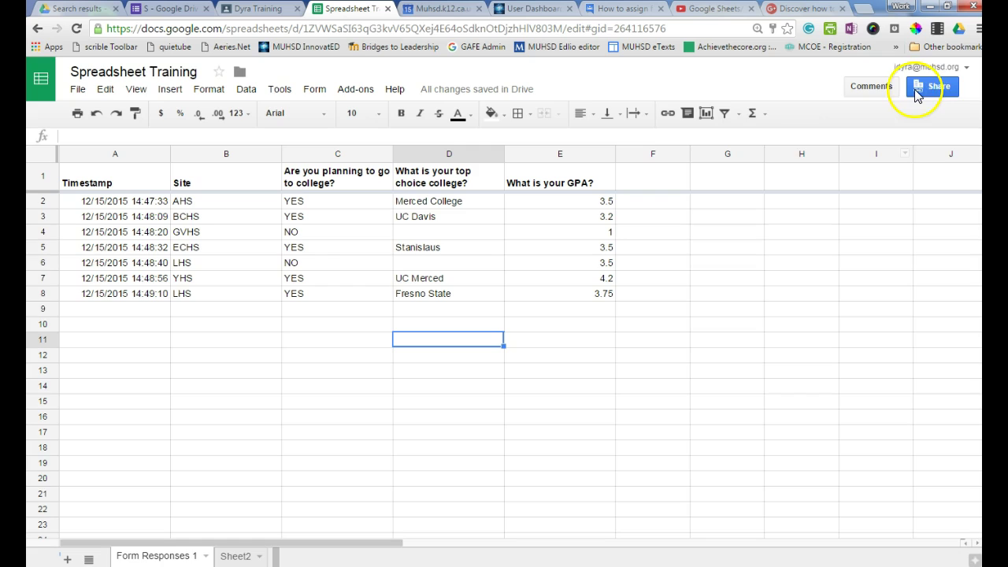
click(923, 87)
click(524, 279)
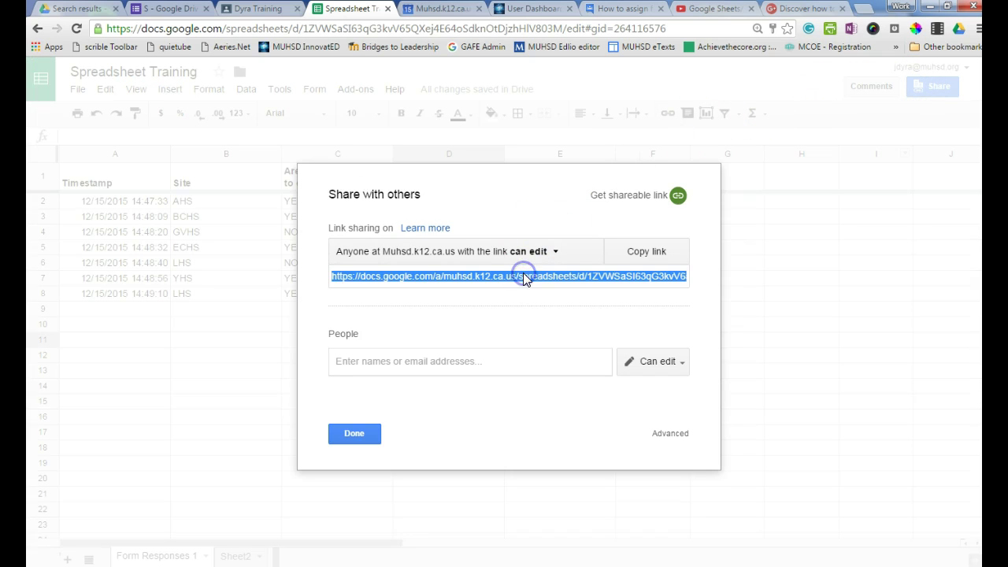
click(355, 434)
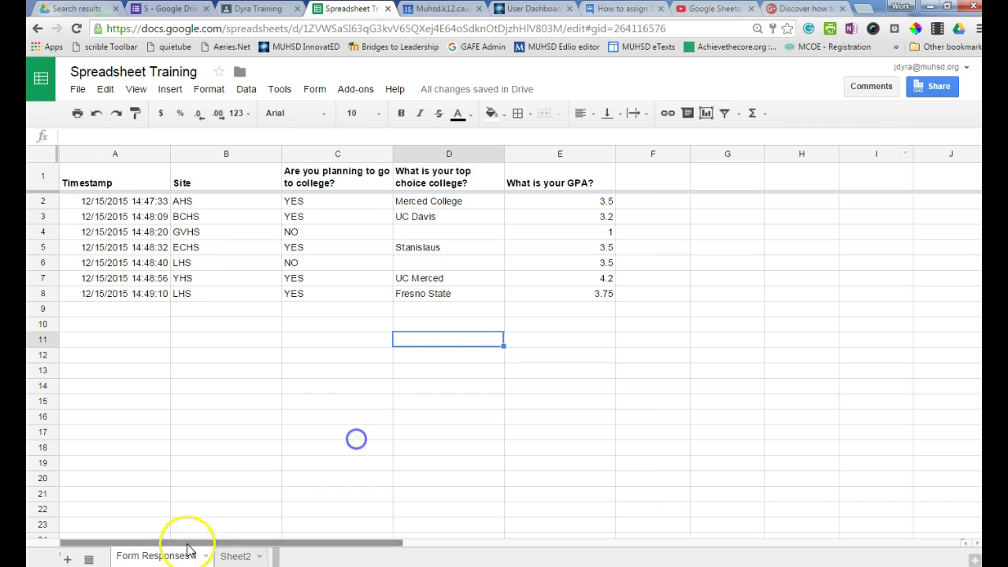
Paste the link into A2's IMPORTRANGE formula and check the seven imported responses.
click(236, 557)
click(137, 136)
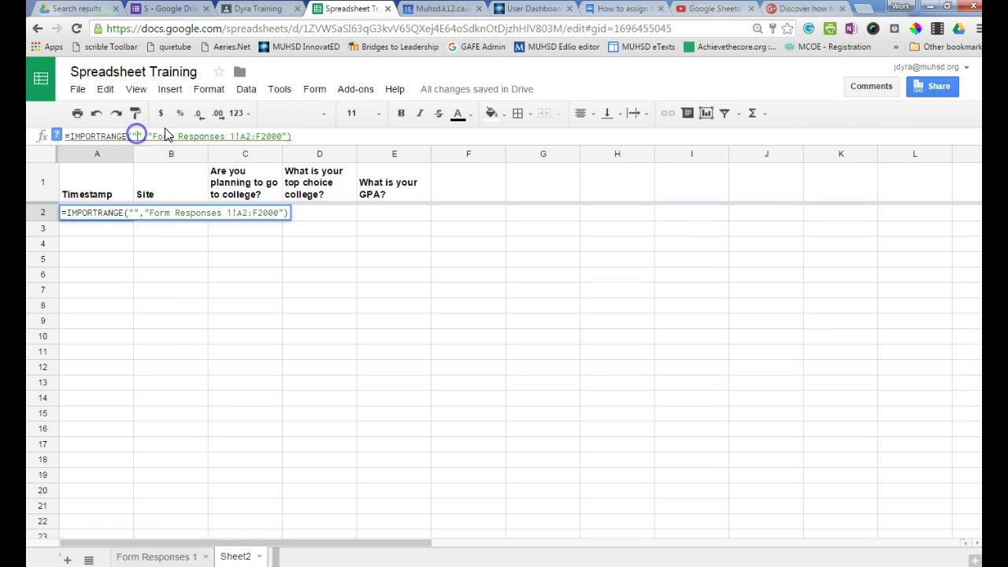
key(Return)
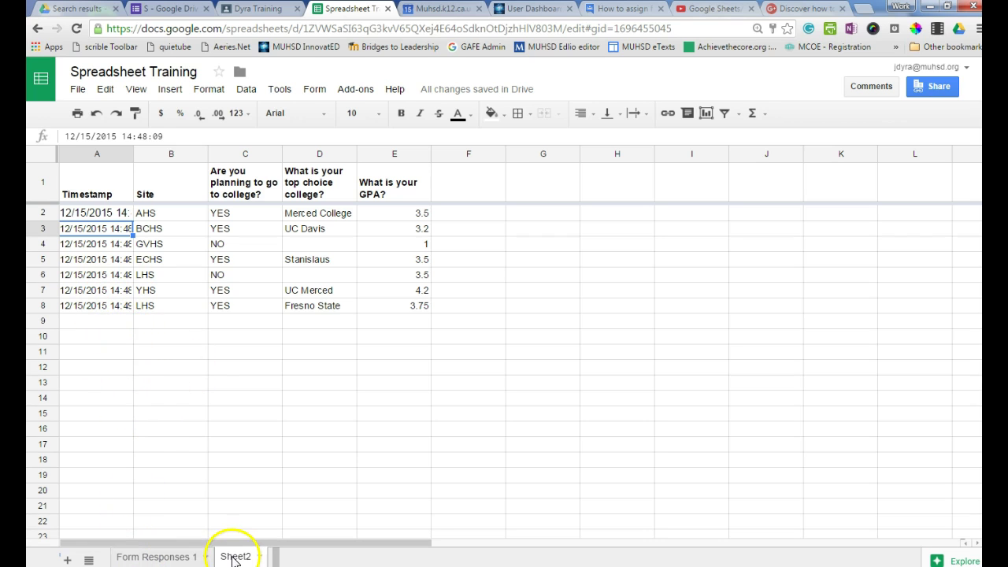
click(160, 558)
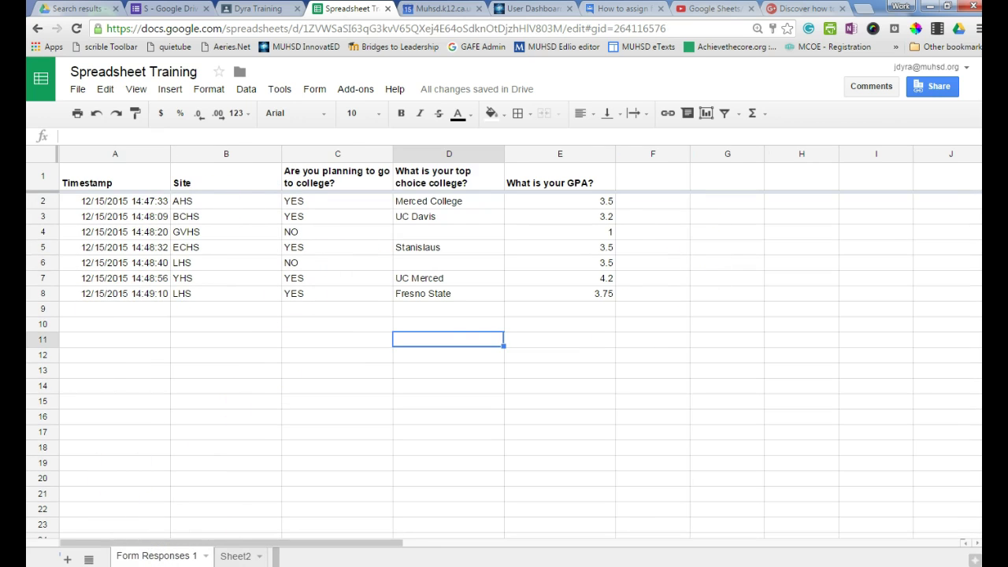
click(235, 556)
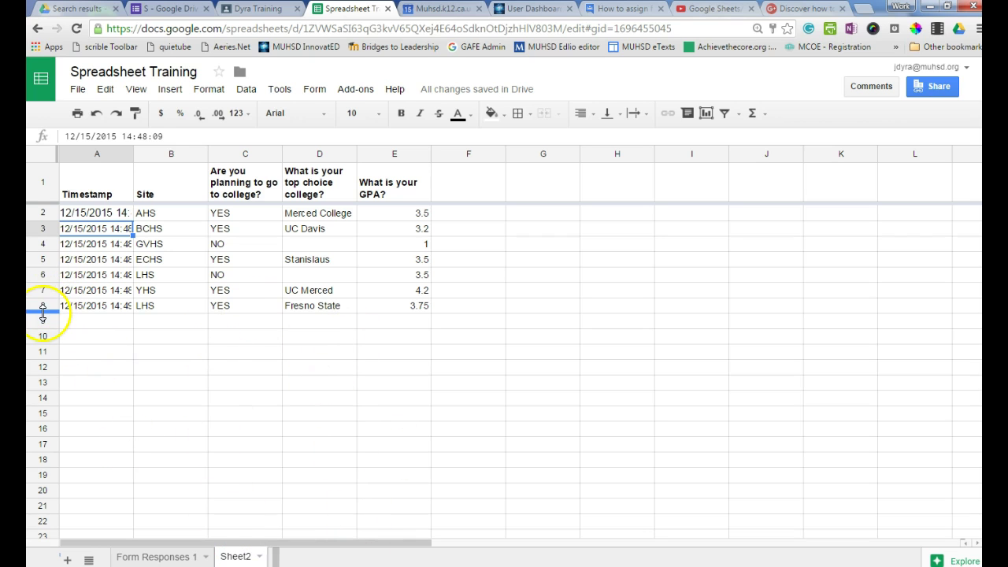
Rename the Sheet2 tab to 'USE THIS SHEET FOR DATA'.
right_click(260, 555)
click(246, 405)
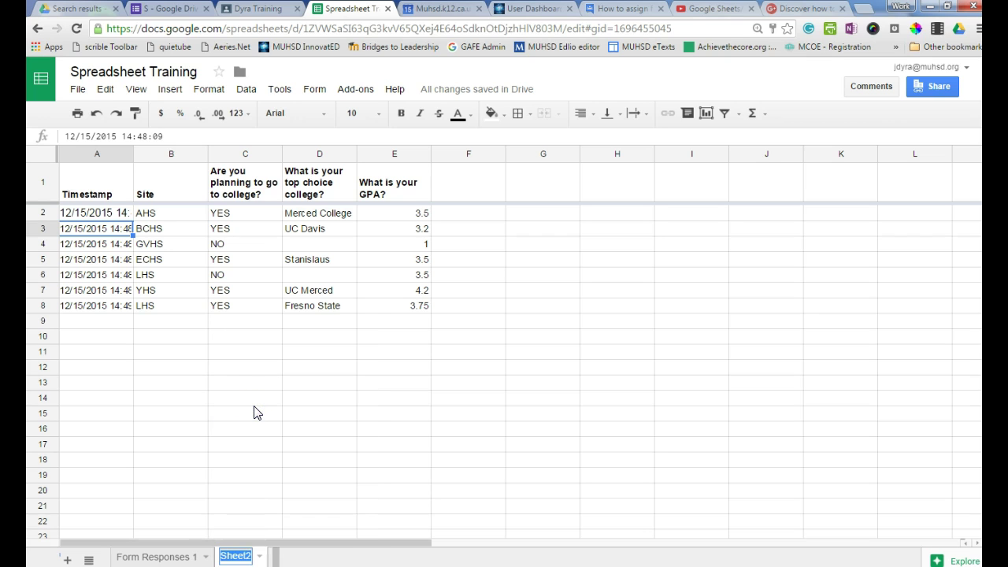
text(USE THIS SHET)
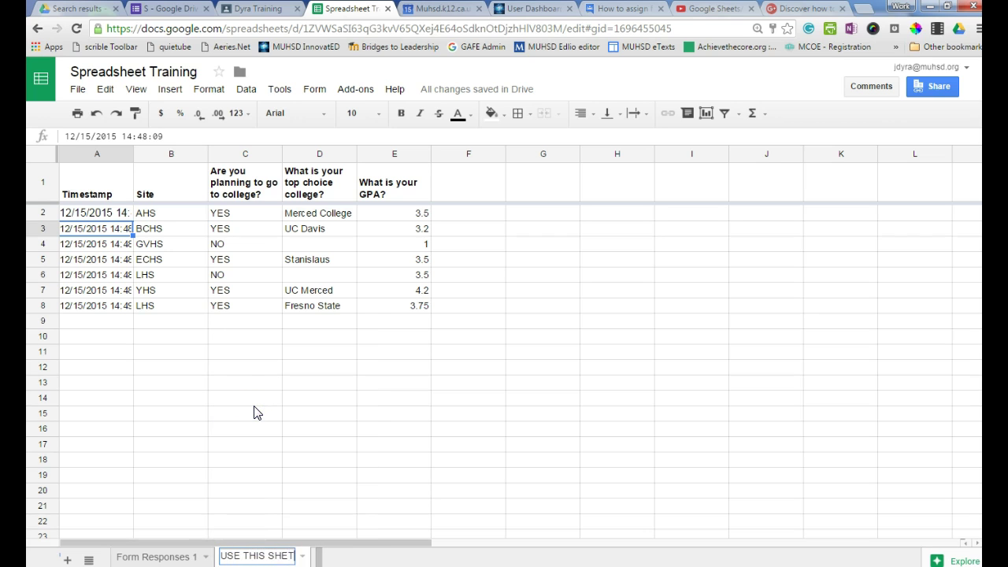
key(BackSpace)
text(ET FOR DATA)
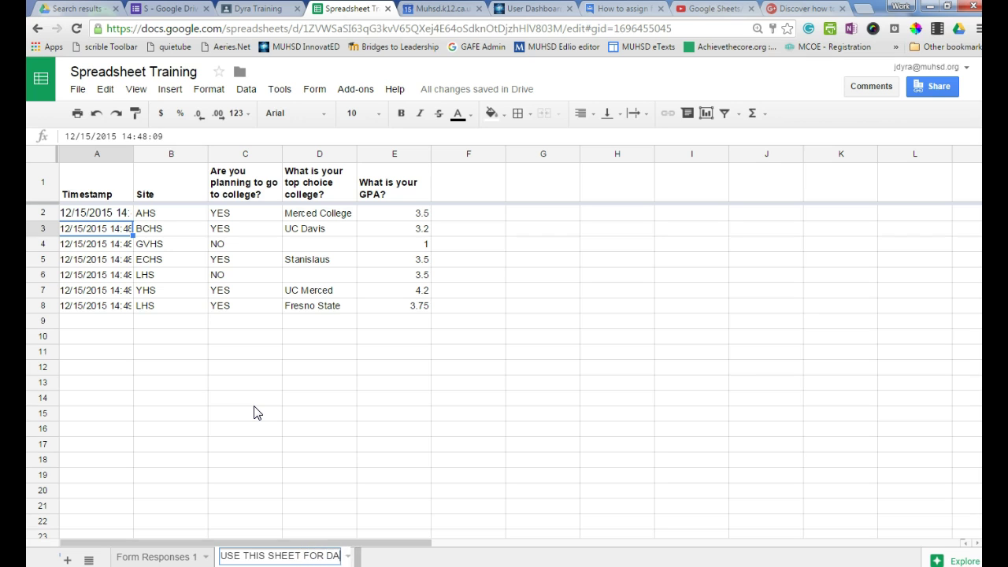
click(254, 412)
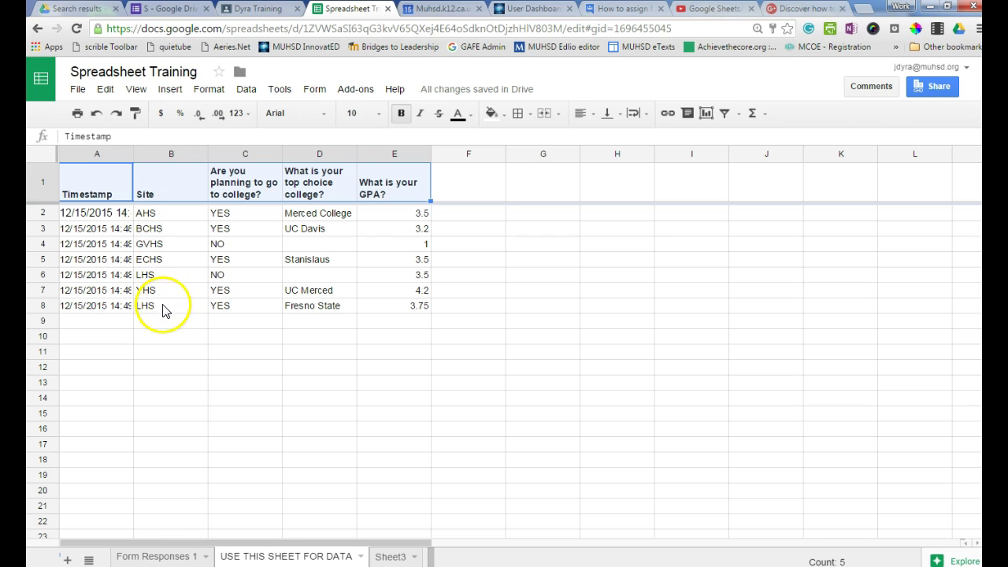
On Sheet3, freeze the header row and begin the =query('USE THIS SHEET FOR DATA'!A2:E formula in A2.
click(391, 557)
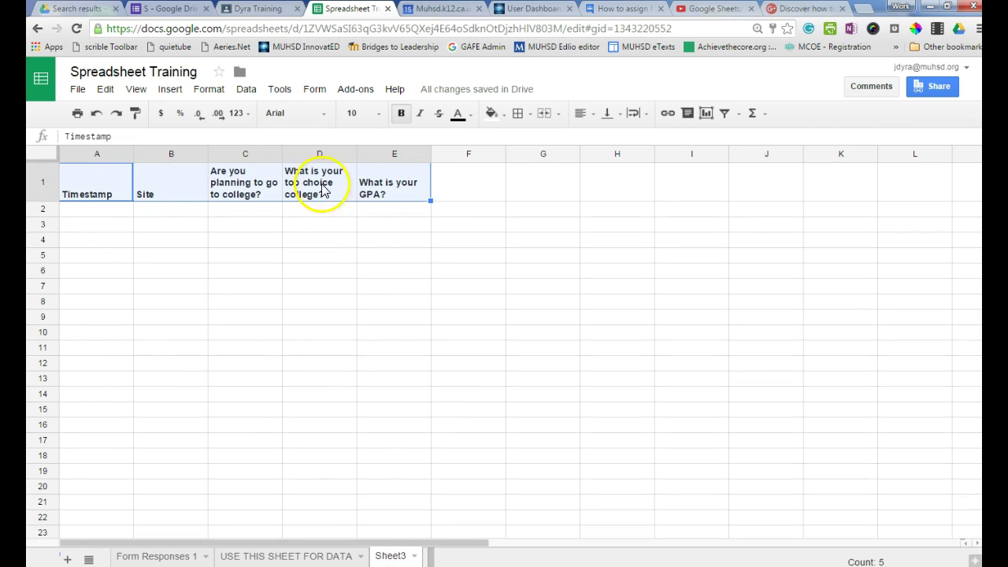
drag(36, 152, 36, 206)
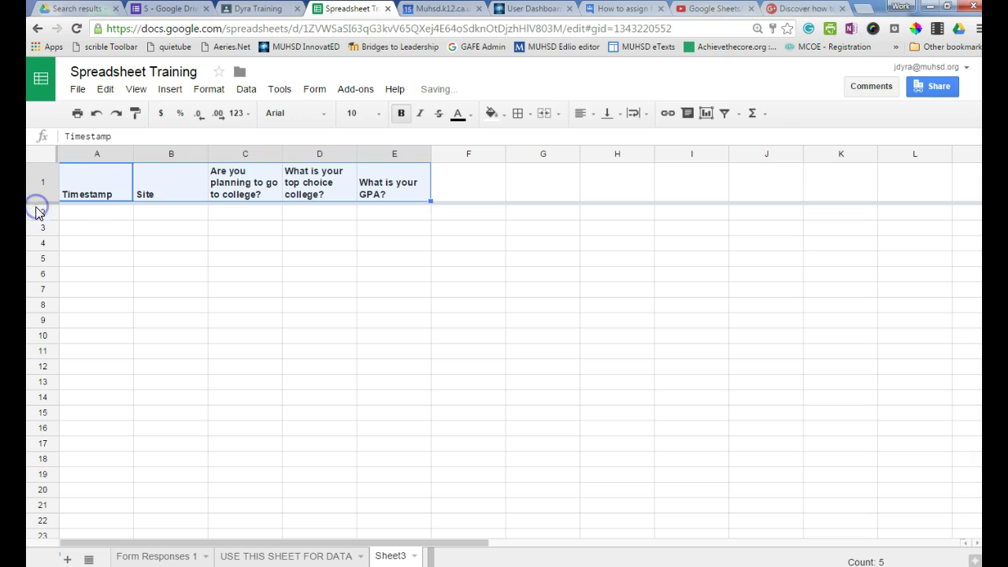
click(81, 213)
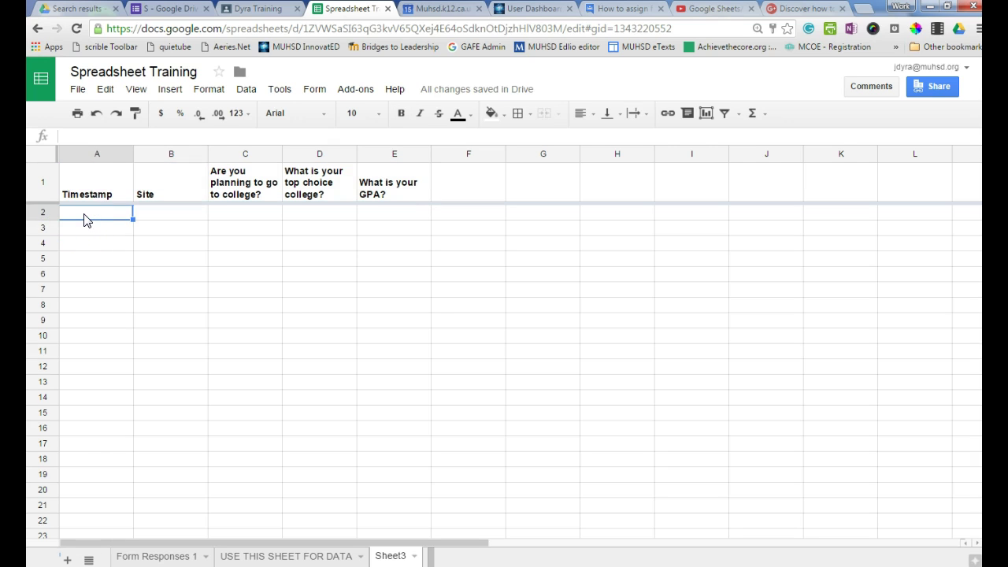
text(=que)
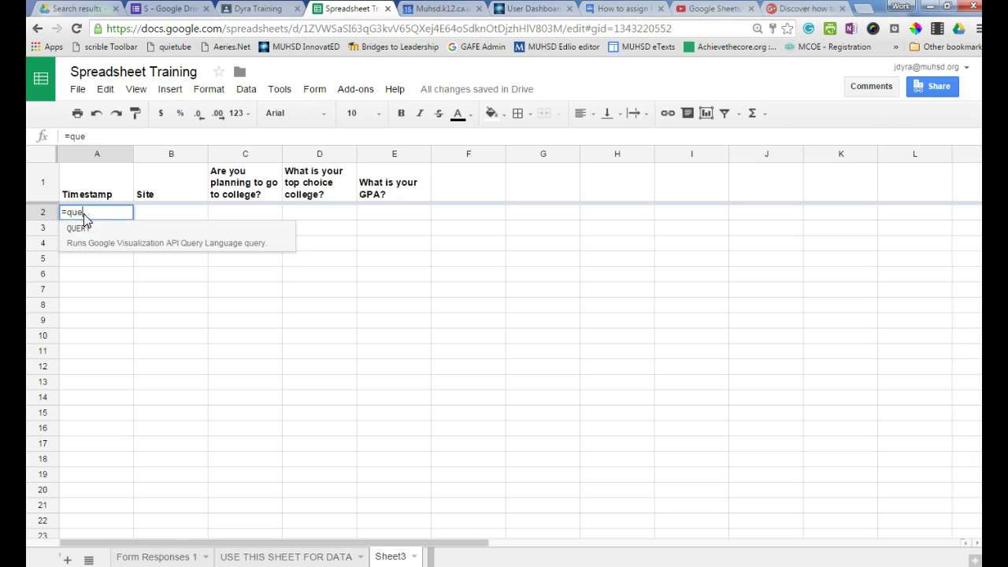
text(ry('USE THIS SHEET FOR DATA' !)
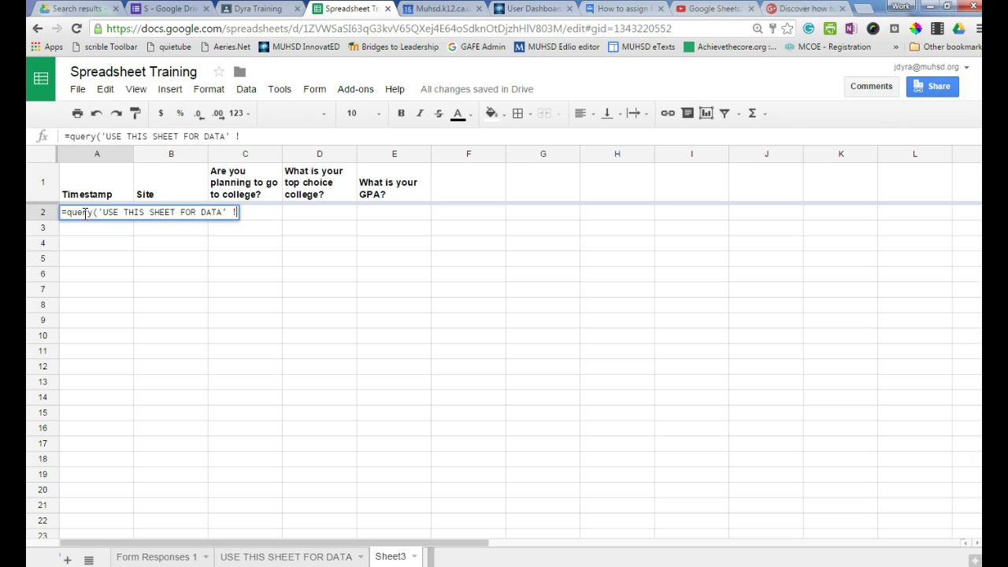
text(A)
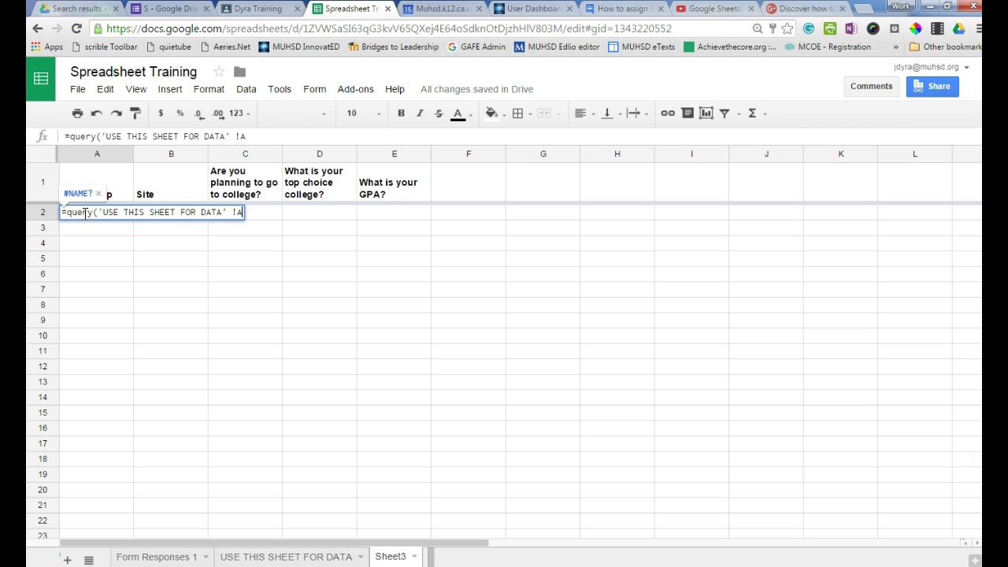
text(2:E)
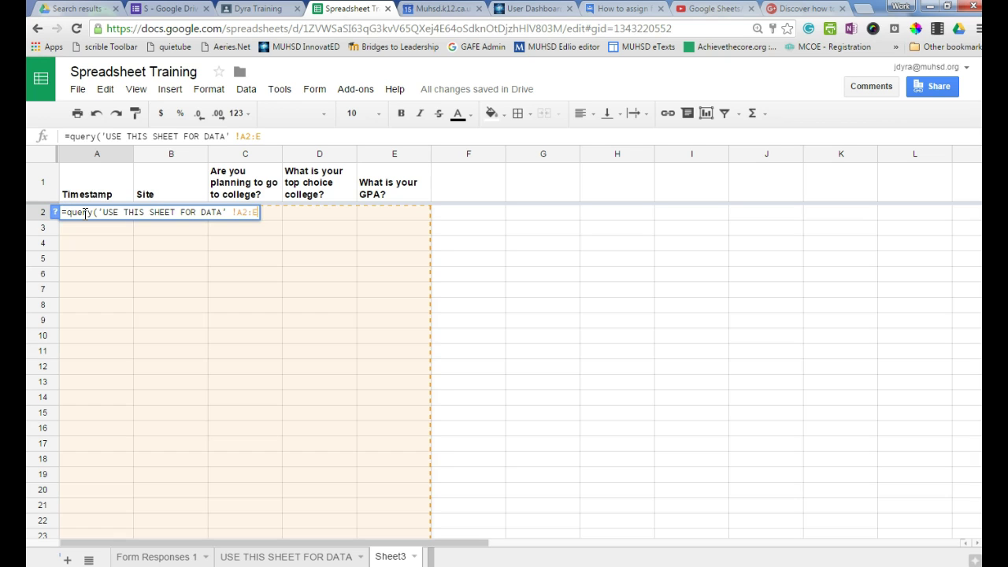
text(, "Select * Where B = 'LHS')
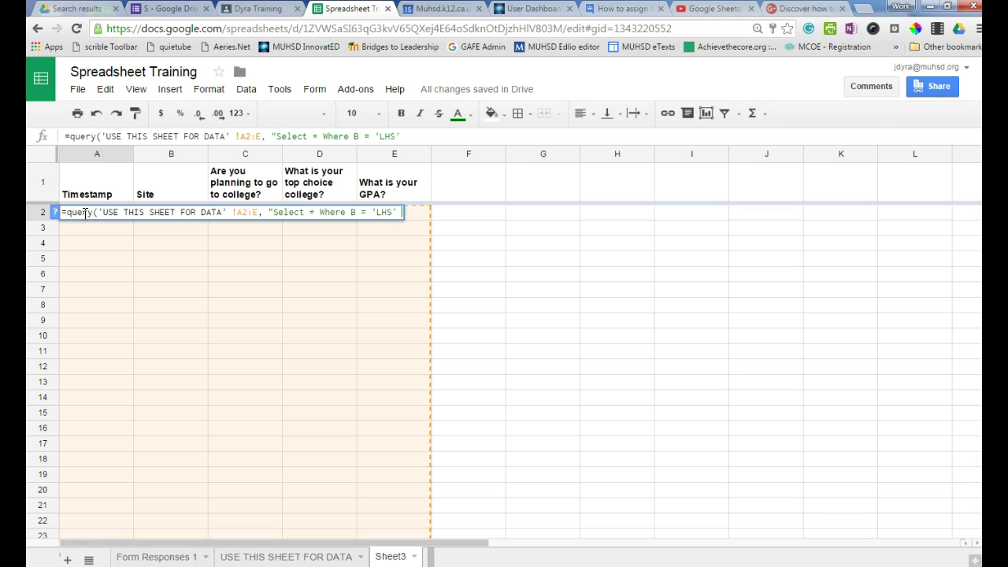
Commit the LHS query and compare it with the full data on USE THIS SHEET FOR DATA.
key(Return)
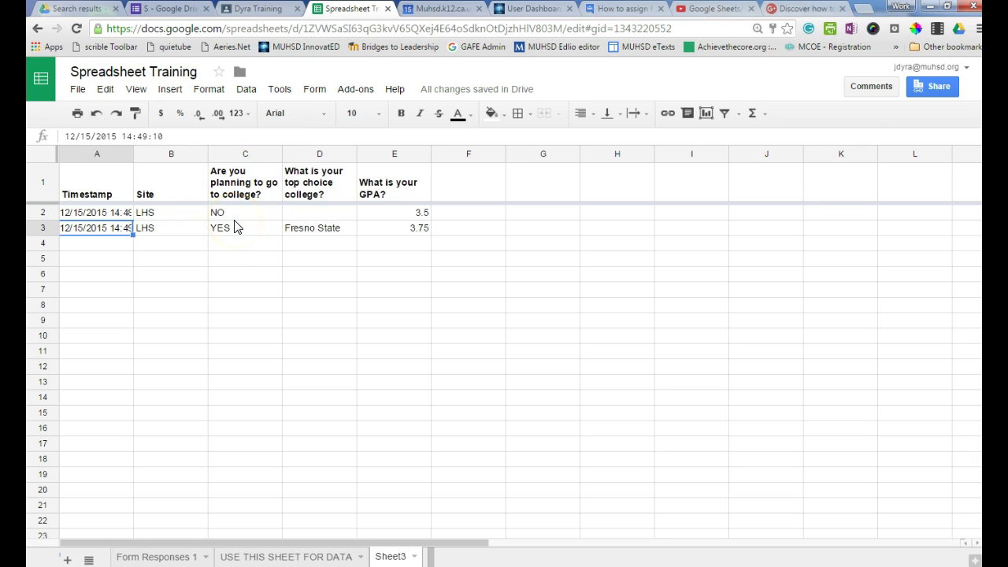
click(264, 558)
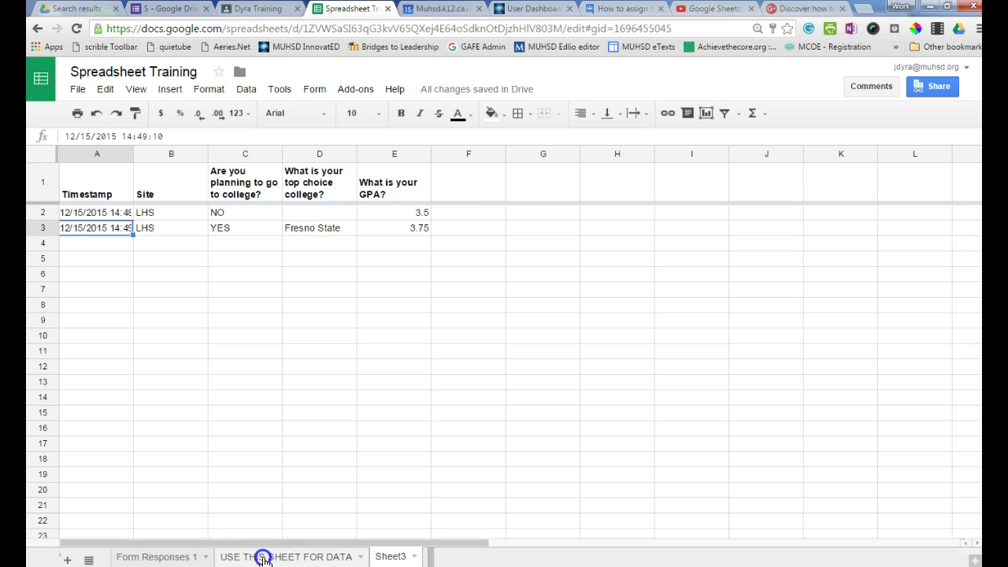
drag(244, 307, 247, 326)
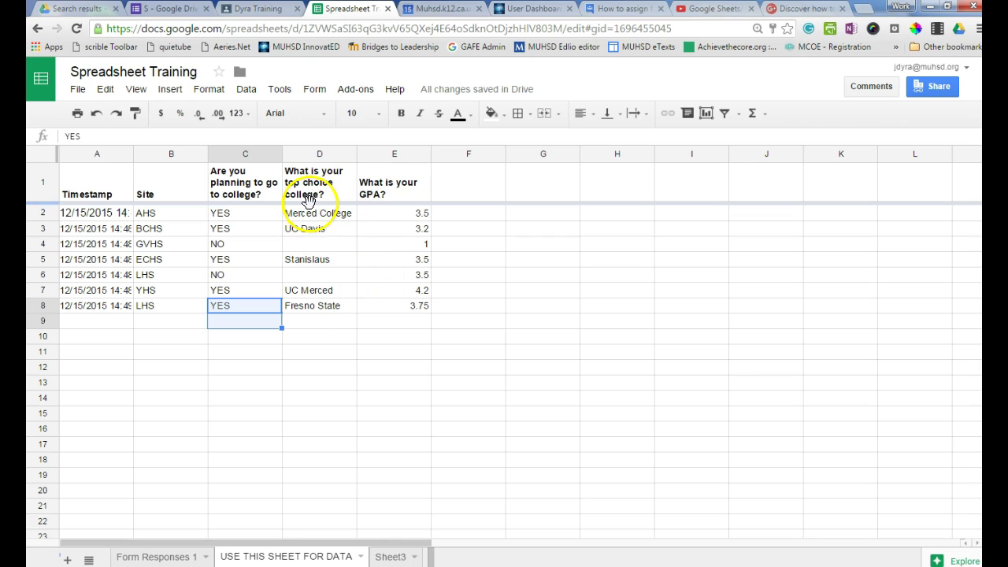
Rename the Sheet3 tab to 'LHS'.
click(404, 557)
click(415, 559)
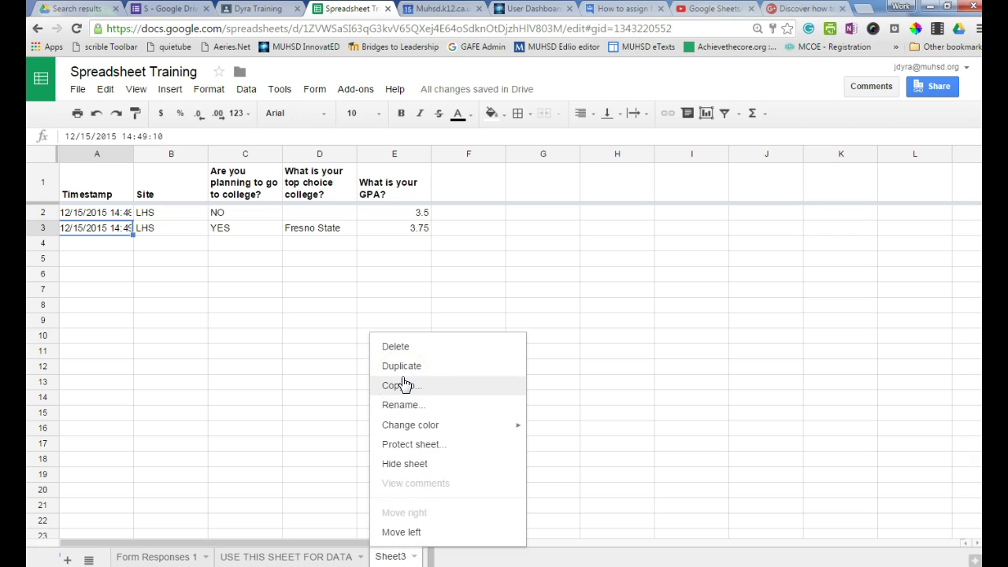
click(399, 406)
text(LHS)
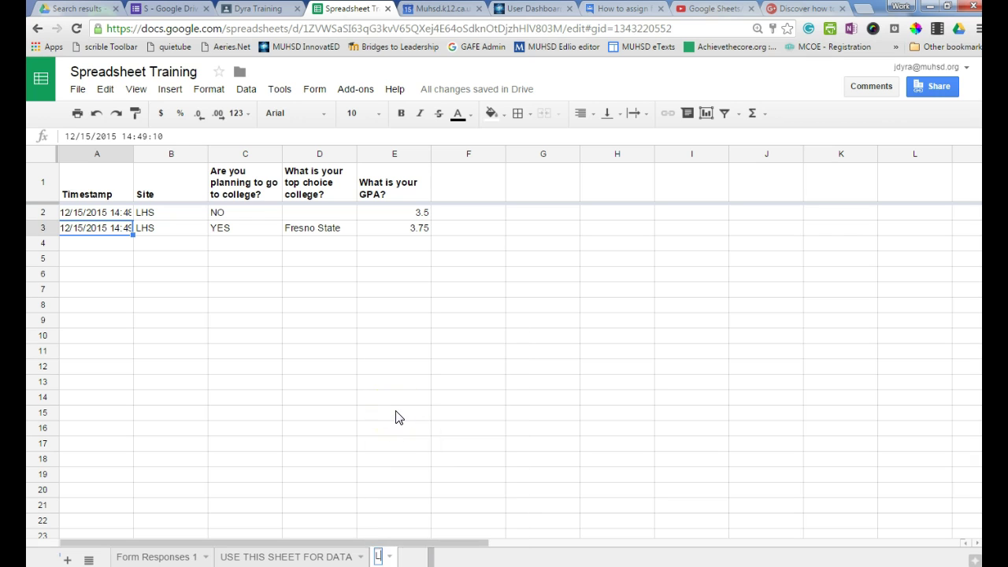
click(391, 398)
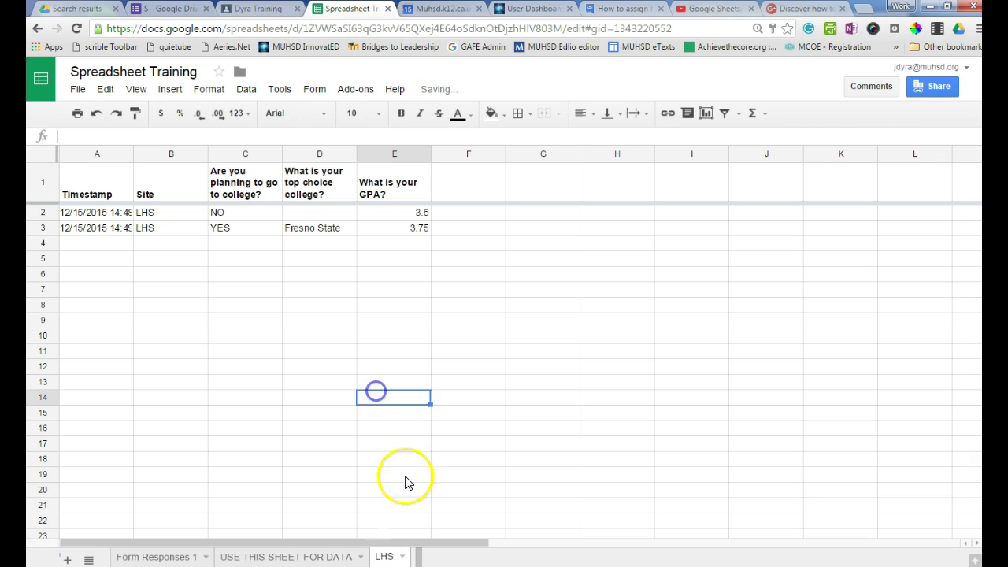